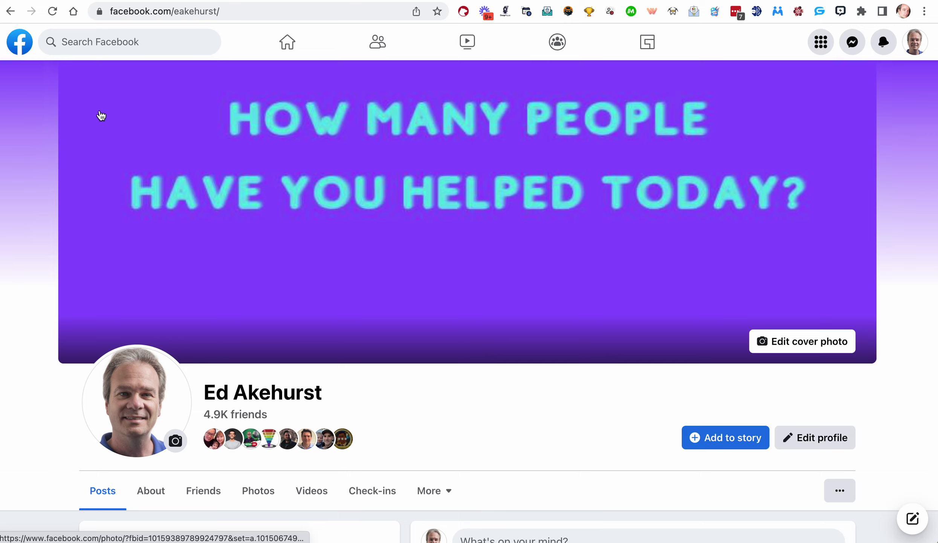
- Go from the home feed through Groups to Genius Messenger CRM Community's admin tools
left_click(22, 42)
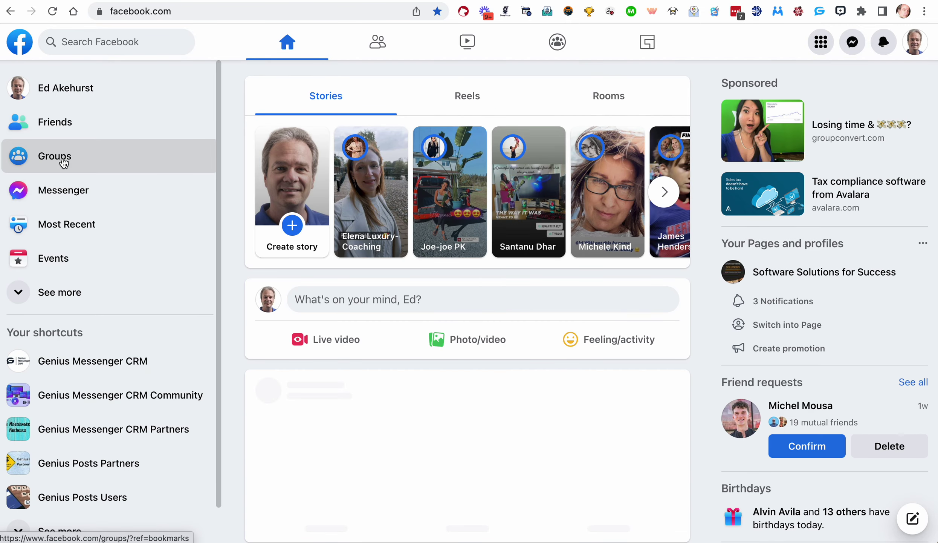
left_click(62, 156)
scroll(191, 276, "down", 1)
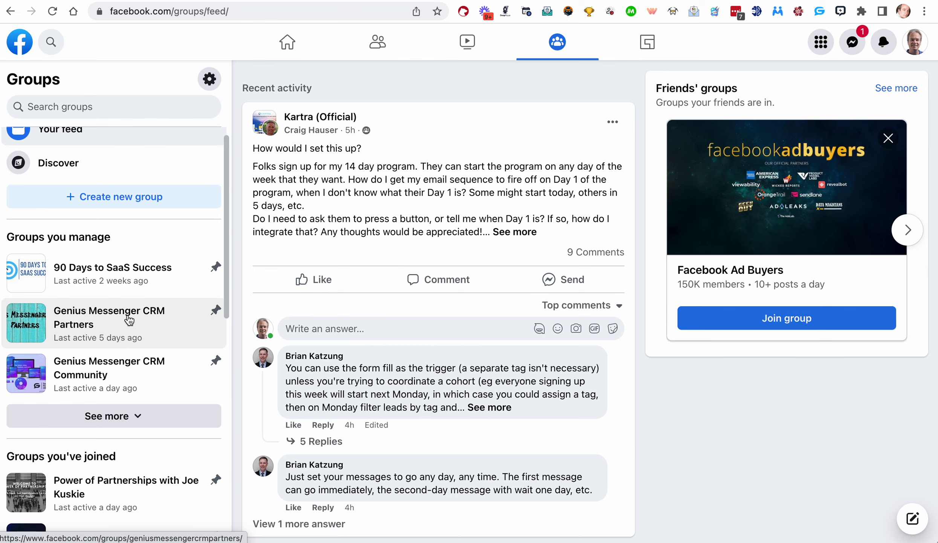
left_click(115, 366)
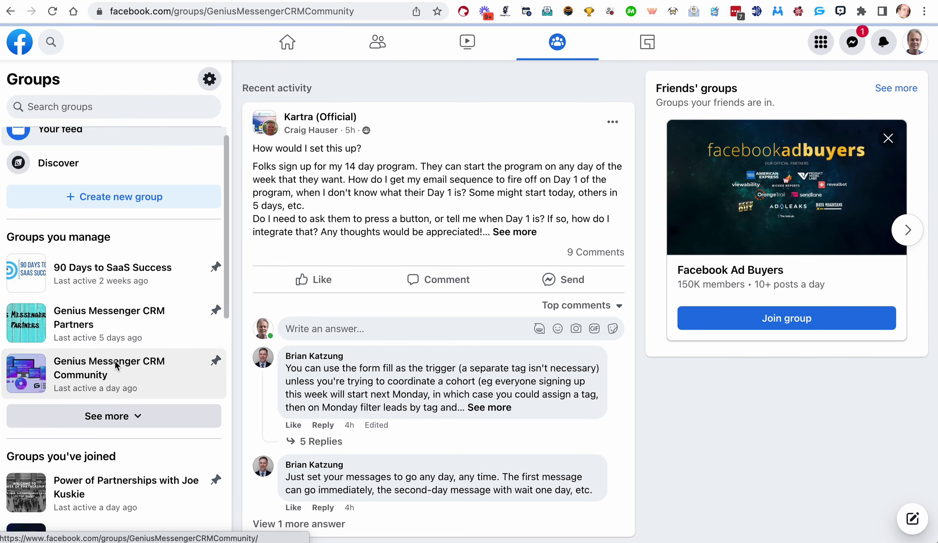
scroll(271, 354, "down", 2)
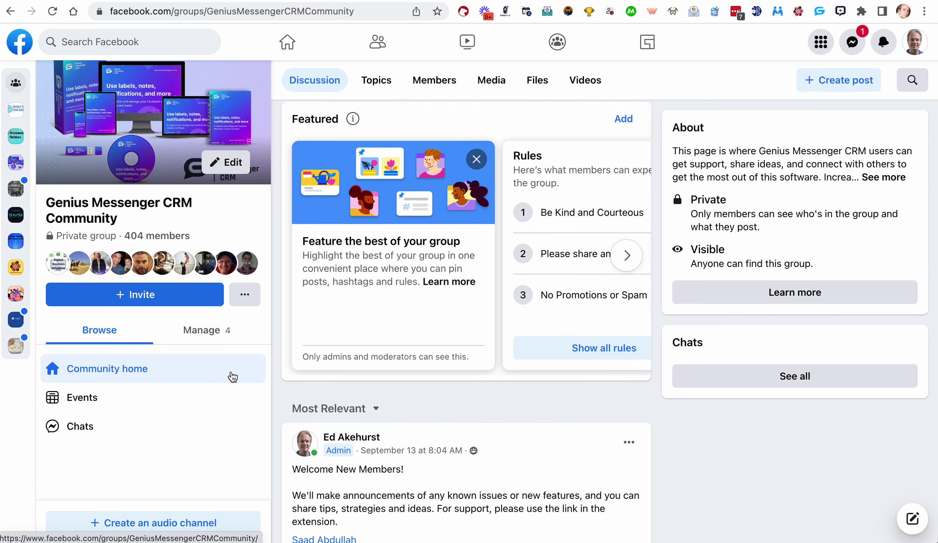
scroll(230, 377, "down", 2)
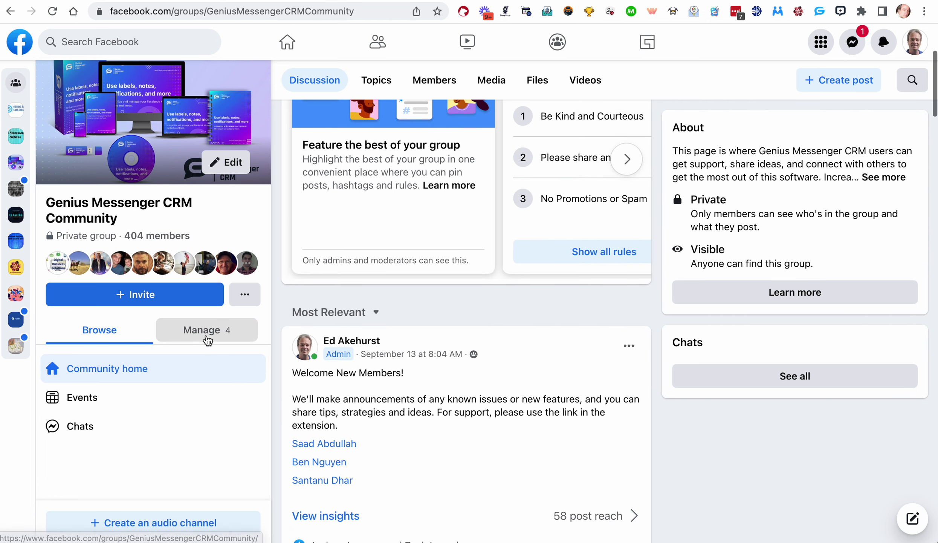
left_click(206, 332)
scroll(203, 396, "down", 2)
scroll(204, 396, "down", 1)
scroll(193, 374, "down", 1)
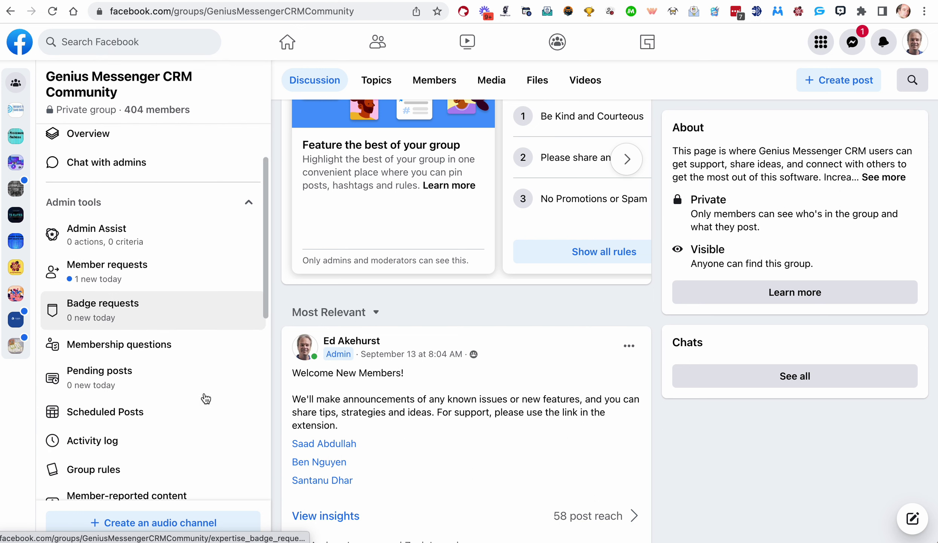
left_click(174, 354)
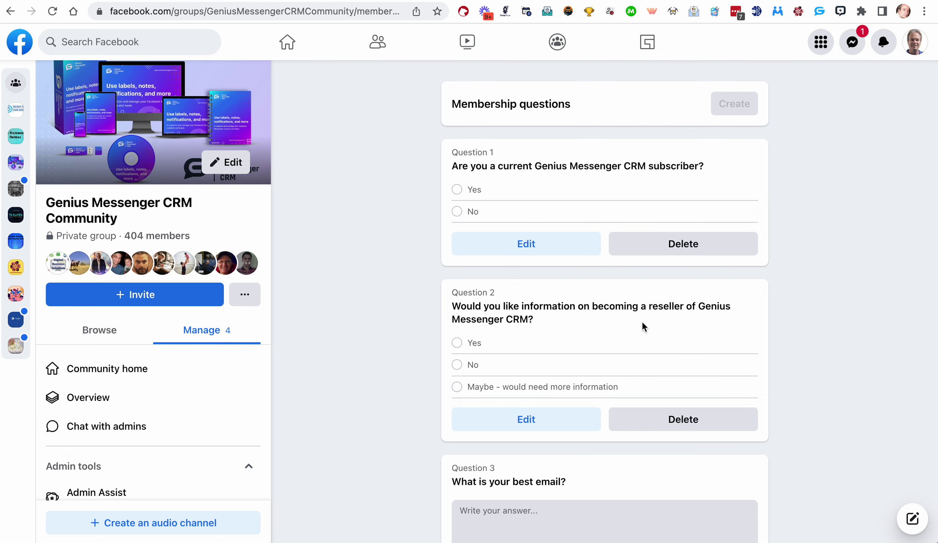
scroll(655, 324, "down", 1)
mouse_move(565, 293)
left_mouse_down()
mouse_move(417, 286)
mouse_move(422, 271)
left_mouse_up()
scroll(583, 301, "down", 2)
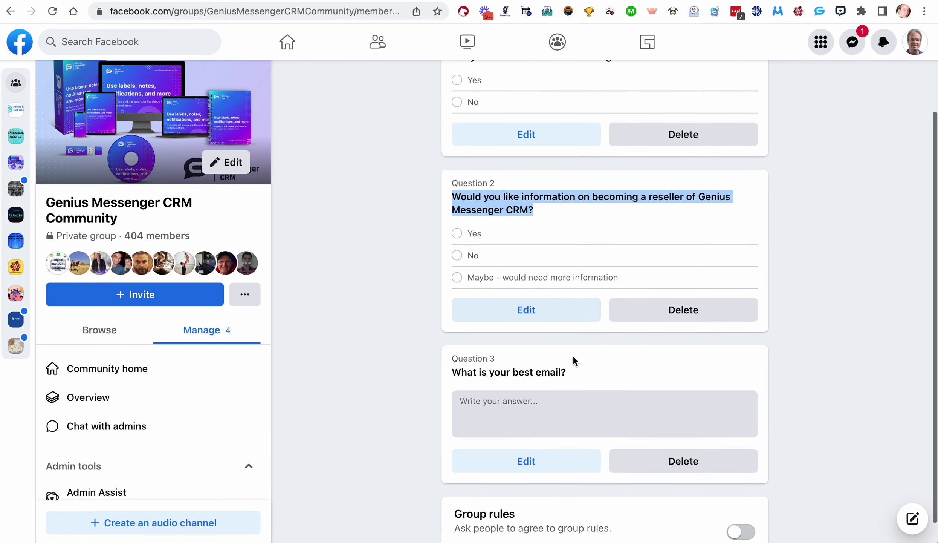
left_click_drag(580, 374, 418, 374)
scroll(418, 373, "up", 1)
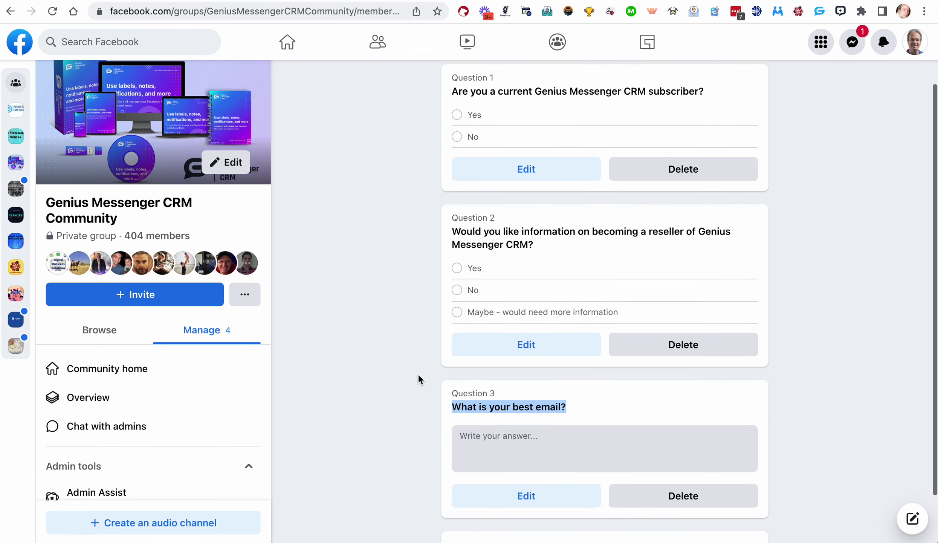
left_click(577, 413)
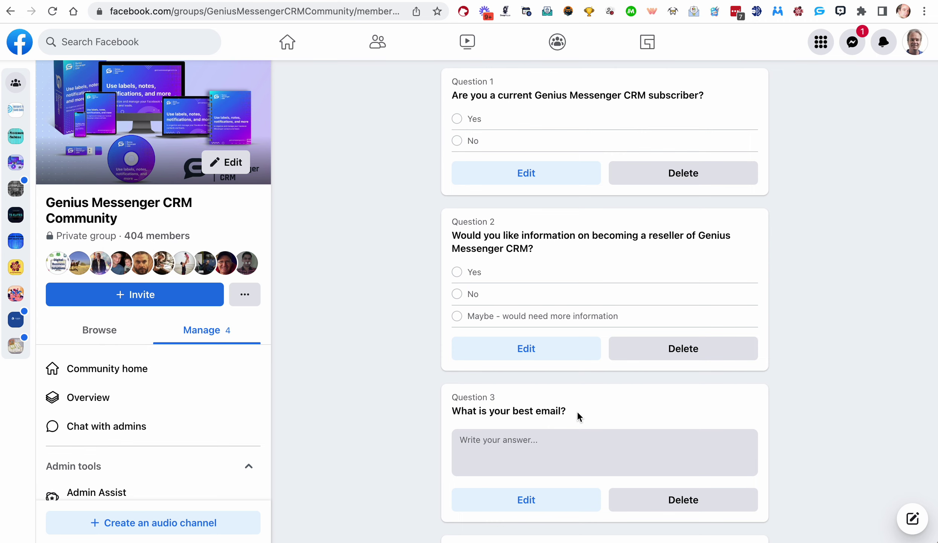
scroll(601, 379, "up", 2)
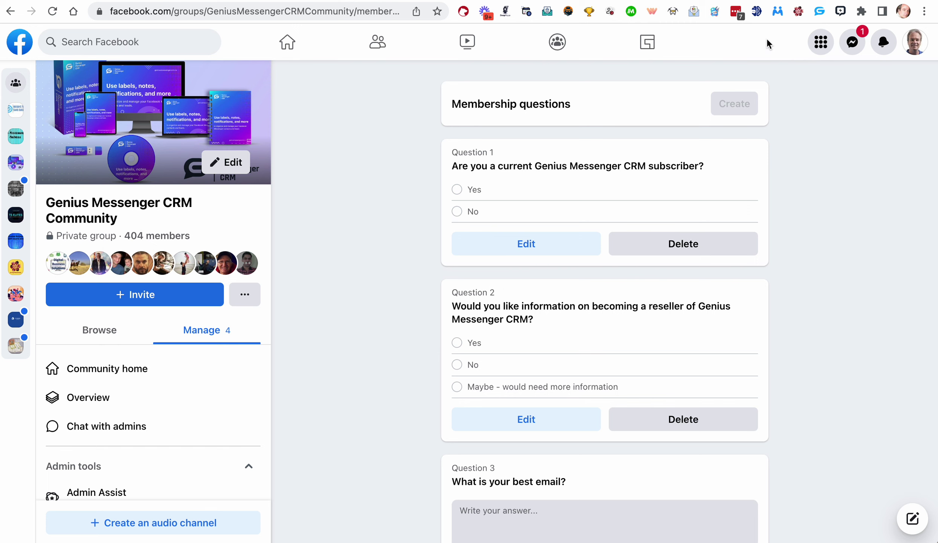
- Launch the Group Maximizer web portal from the extension's menu
left_click(799, 13)
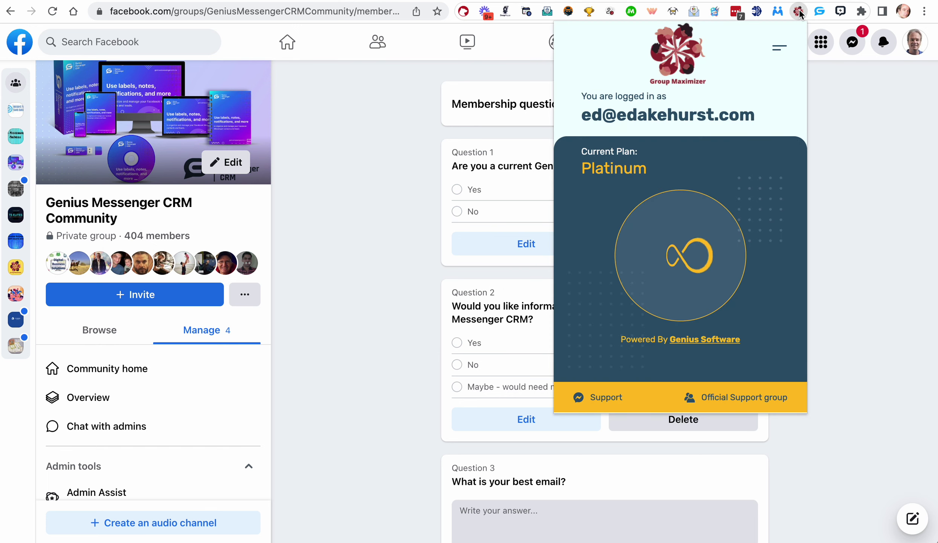
left_click(779, 47)
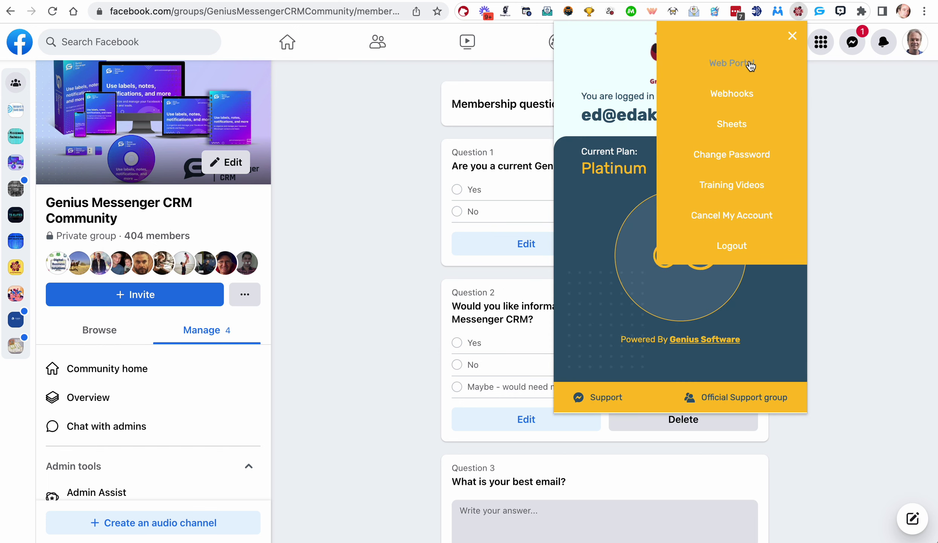
left_click(748, 64)
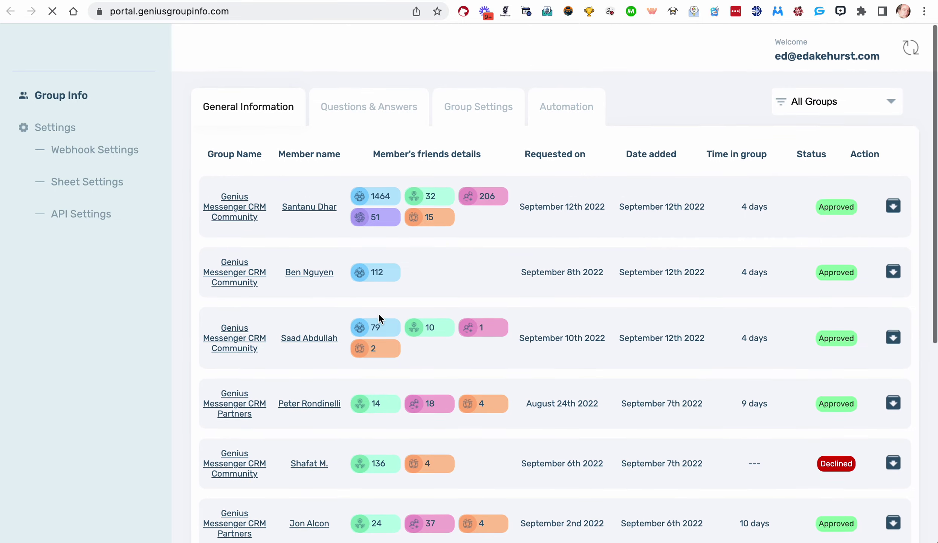
scroll(597, 314, "down", 1)
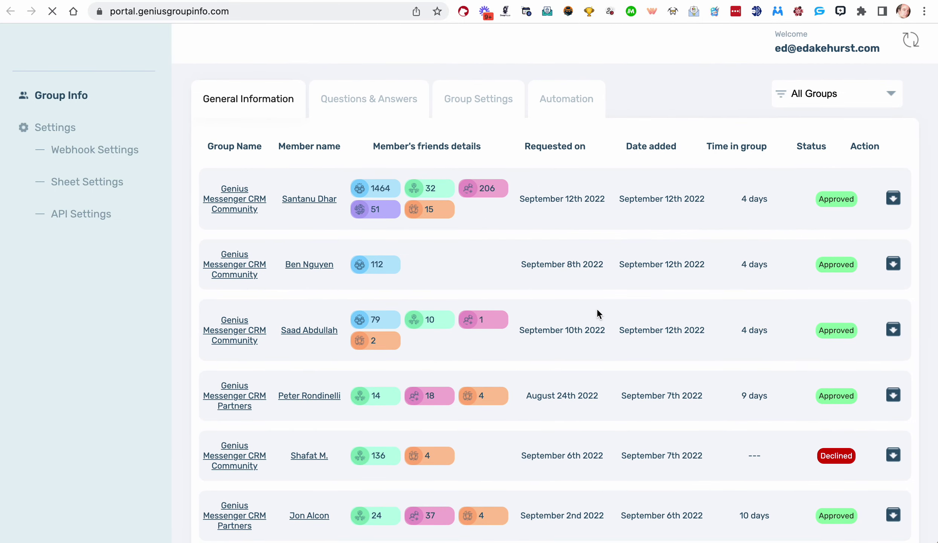
- Dismiss the select-a-group notice and filter members to Genius Messenger CRM Community
left_click(391, 101)
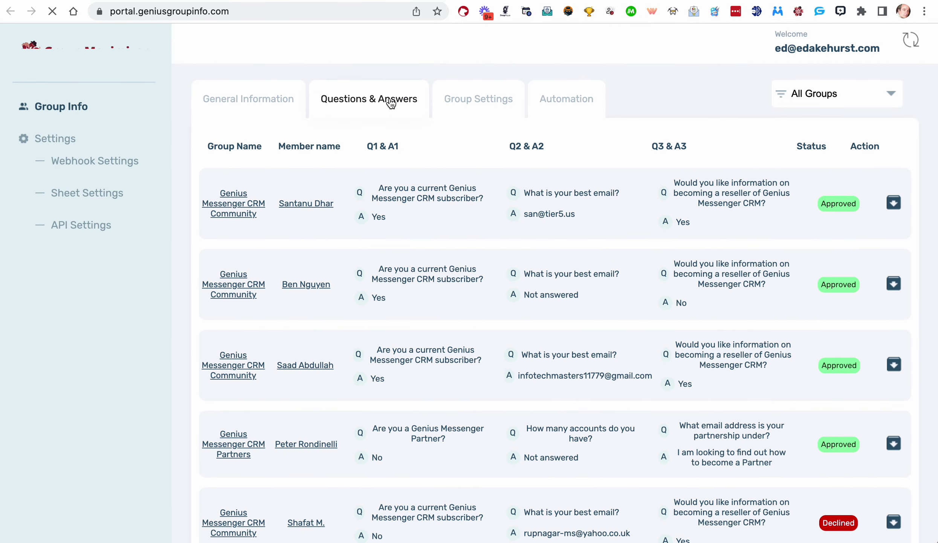
left_click(475, 106)
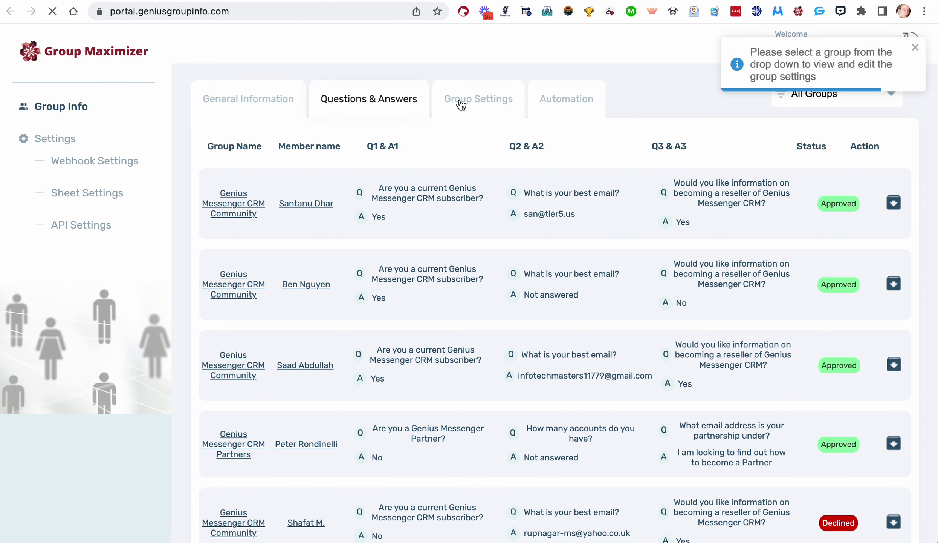
left_click(268, 102)
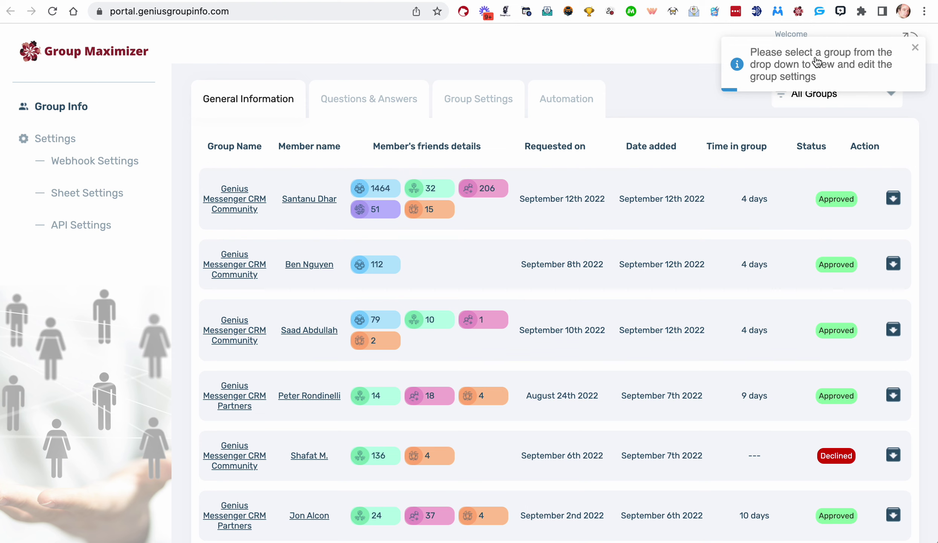
left_click(915, 47)
left_click(853, 105)
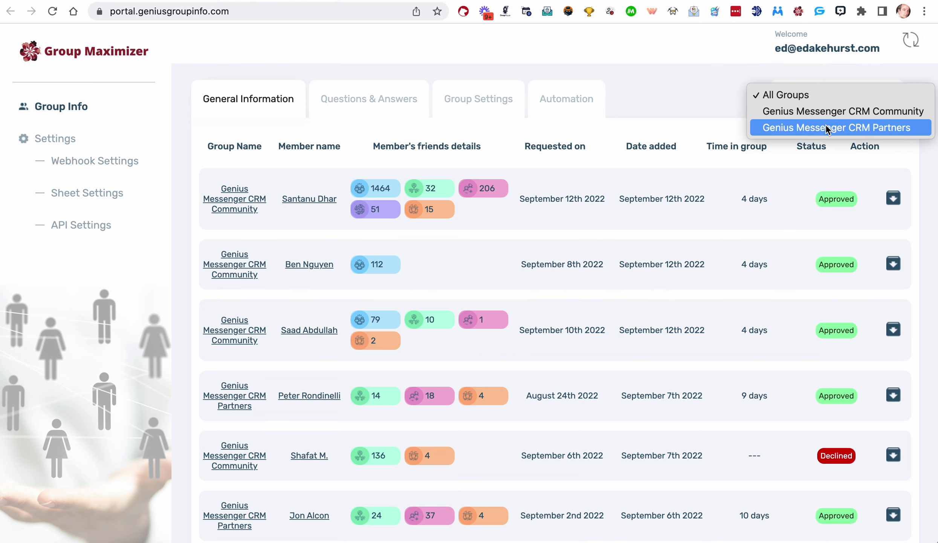
left_click(828, 111)
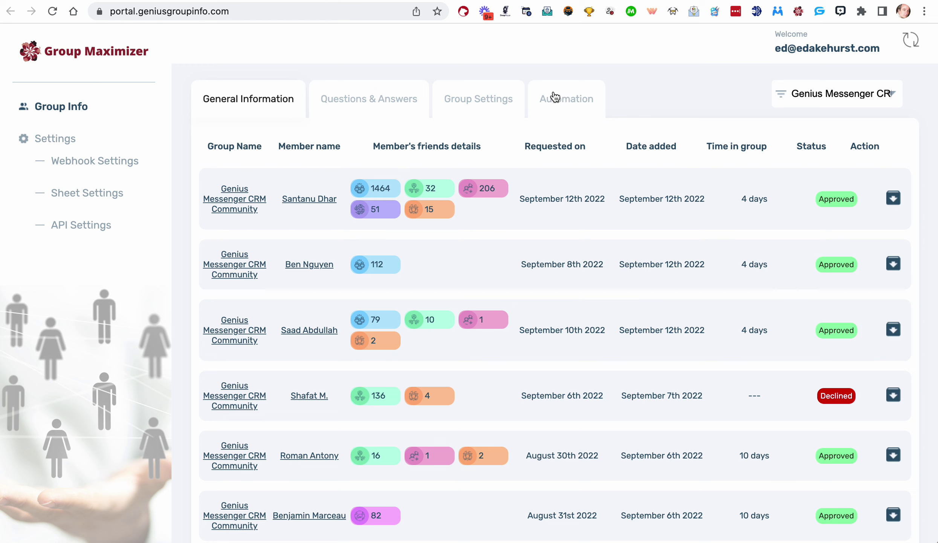
- Open the Group Settings for the Genius Messenger CRM Community group
left_click(393, 106)
left_click(476, 102)
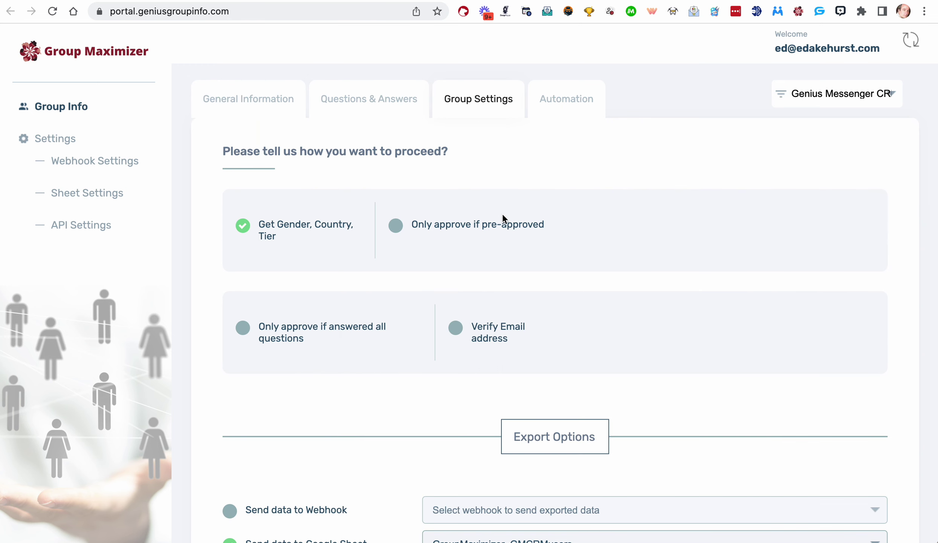
scroll(330, 278, "down", 1)
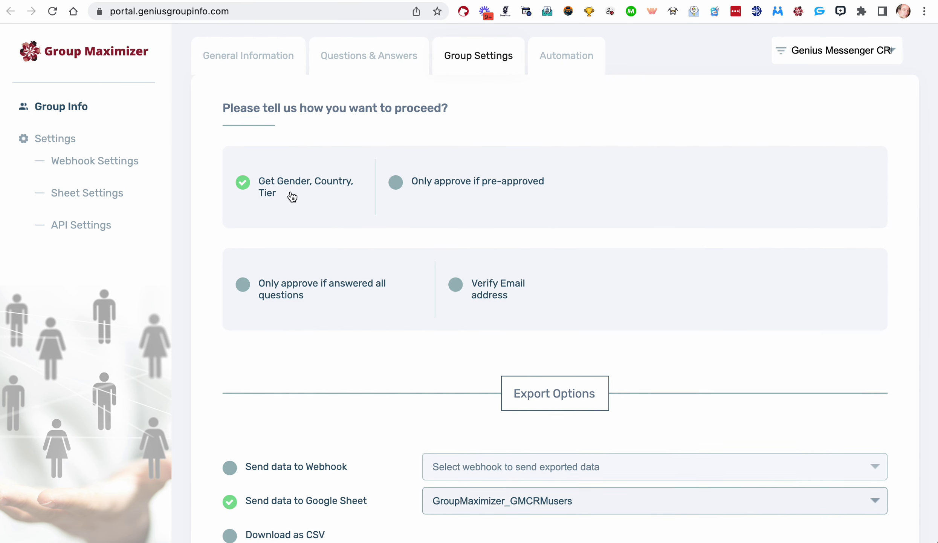
scroll(315, 220, "down", 1)
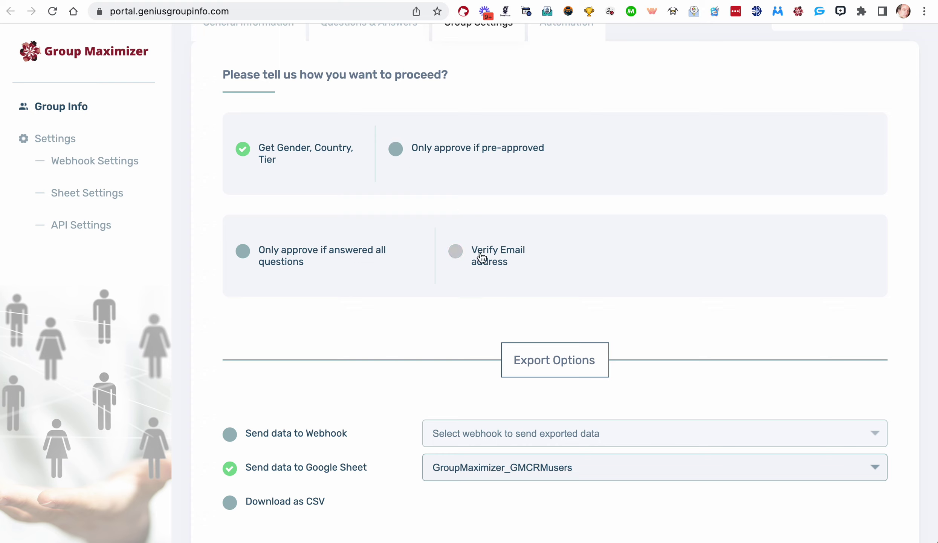
scroll(495, 264, "down", 1)
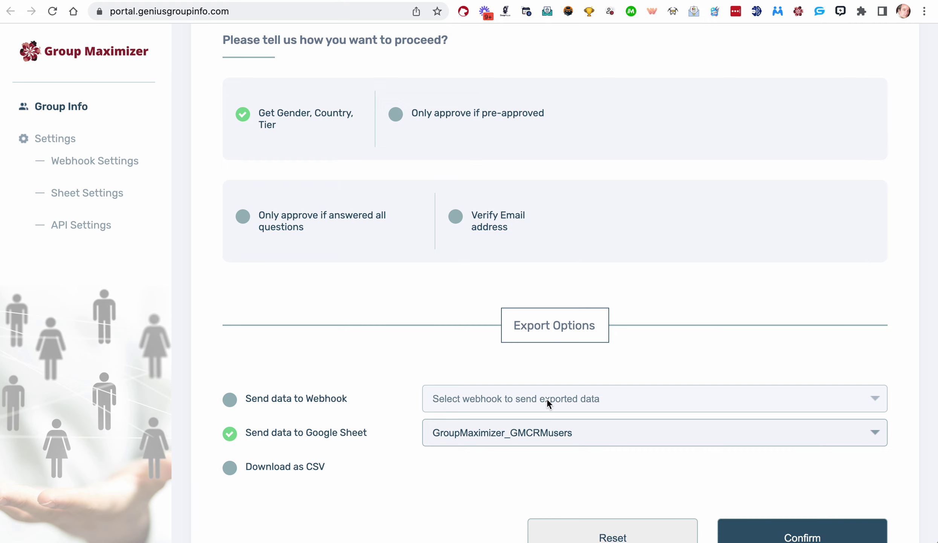
scroll(547, 398, "up", 1)
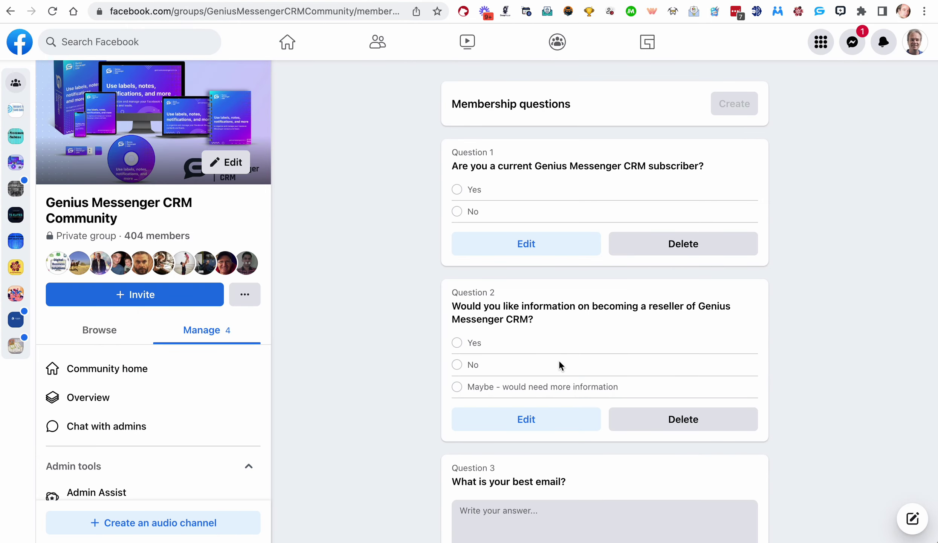
scroll(559, 360, "down", 2)
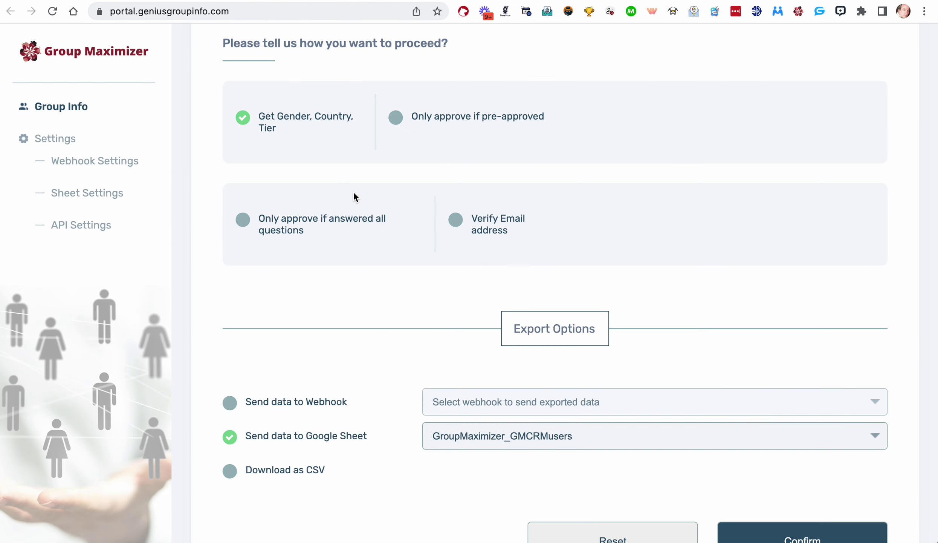
scroll(354, 191, "up", 2)
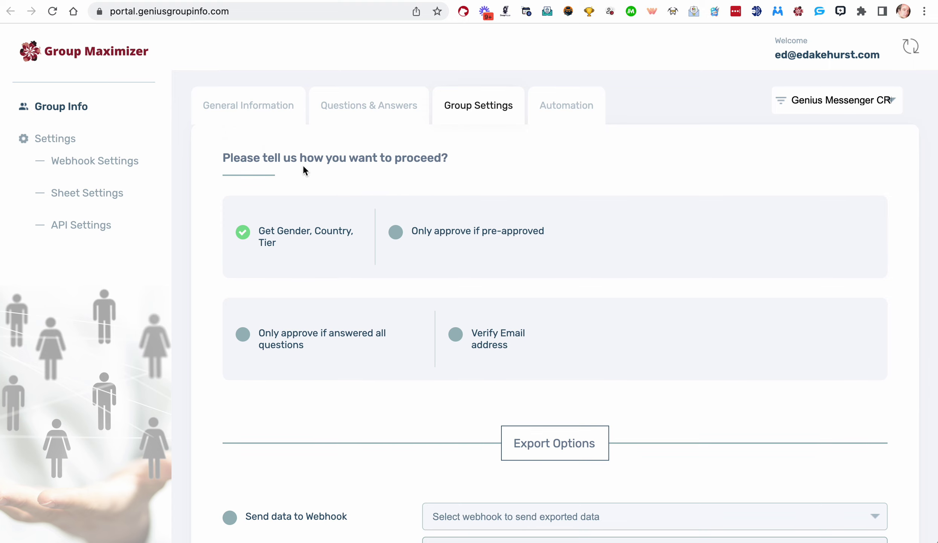
- Switch to the Automation tab listing the Welcome Post automation
left_click(556, 114)
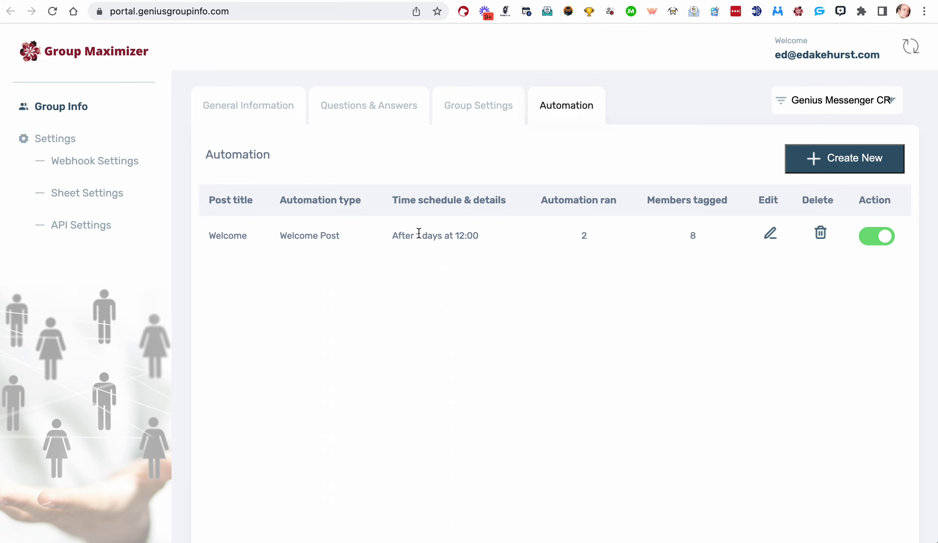
left_click(798, 163)
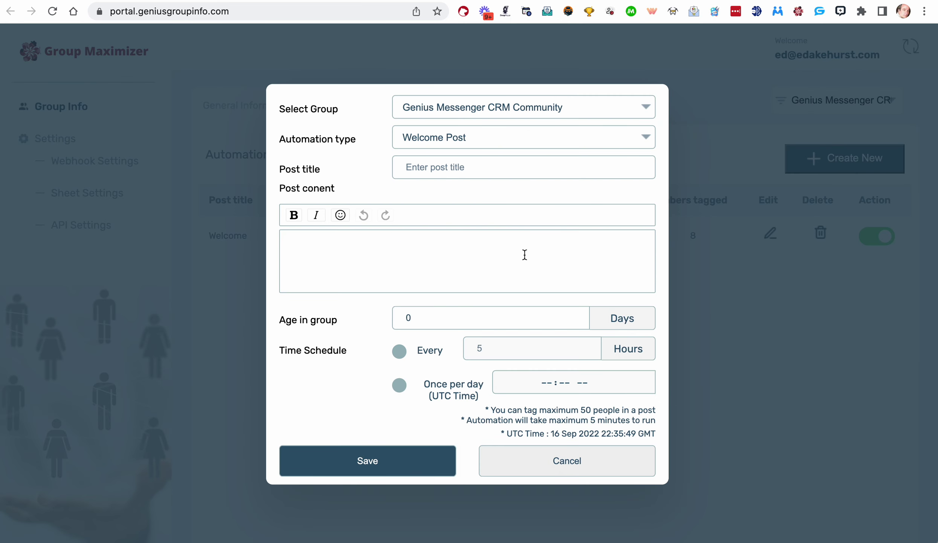
left_click(315, 270)
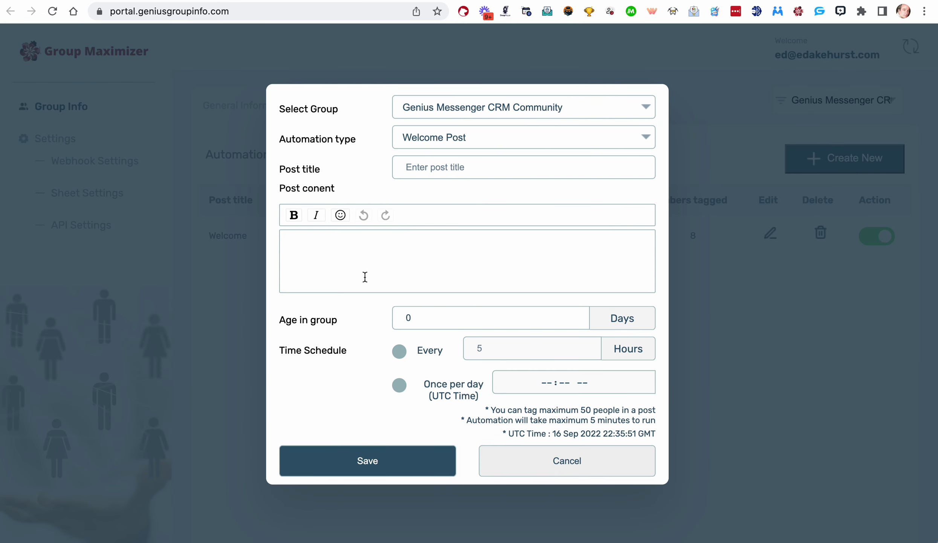
left_click(498, 144)
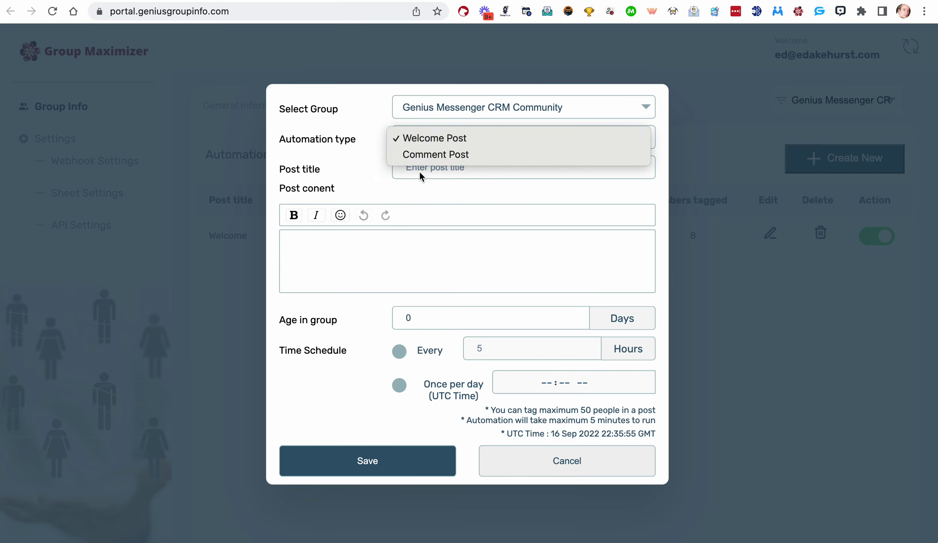
left_click(331, 163)
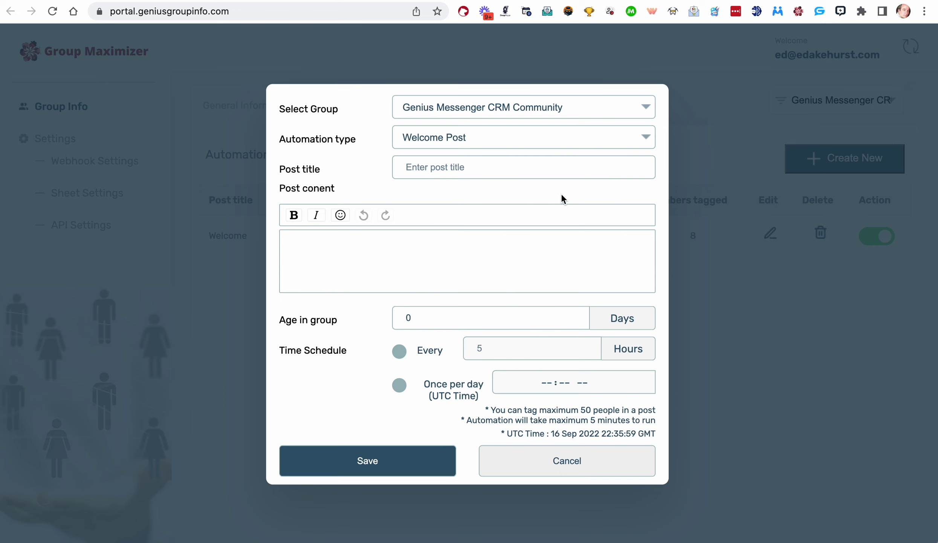
left_click(544, 468)
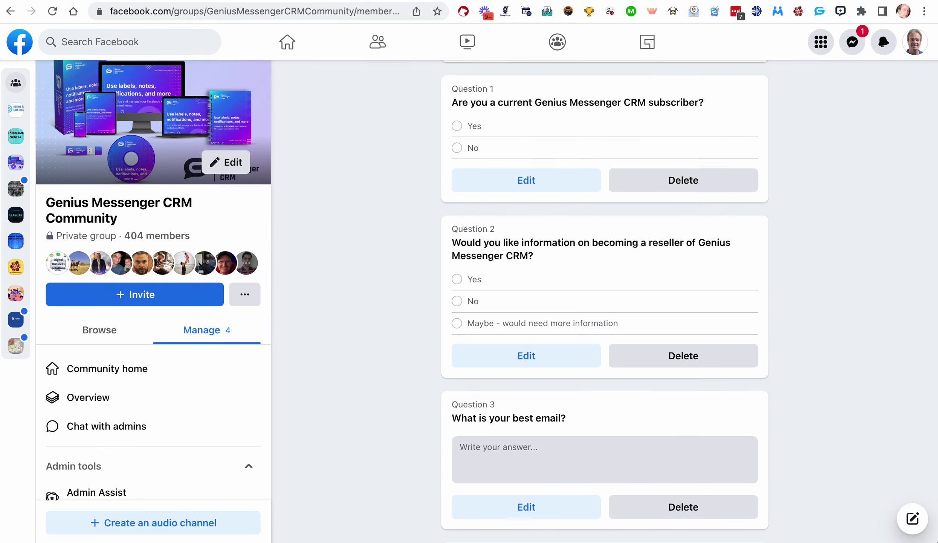
scroll(241, 369, "down", 1)
scroll(243, 367, "down", 2)
scroll(242, 369, "down", 3)
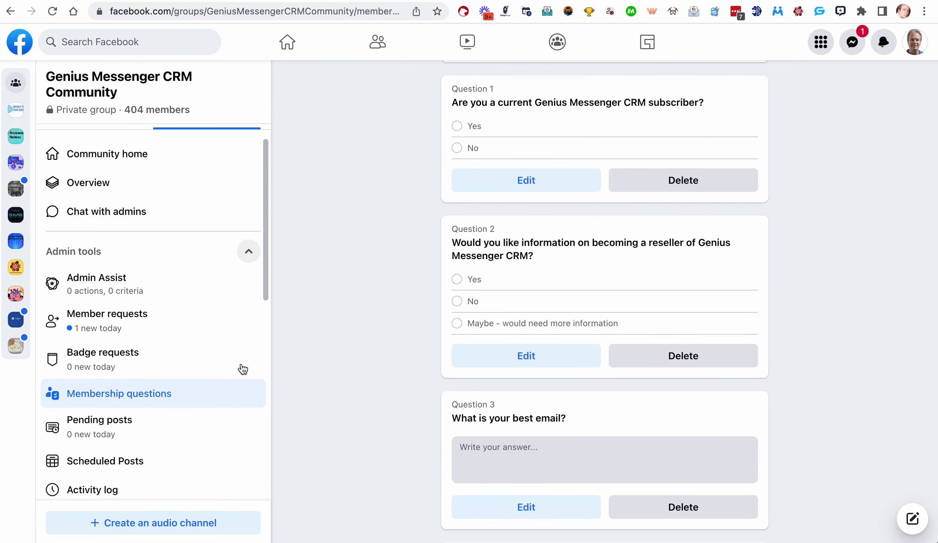
left_click(128, 327)
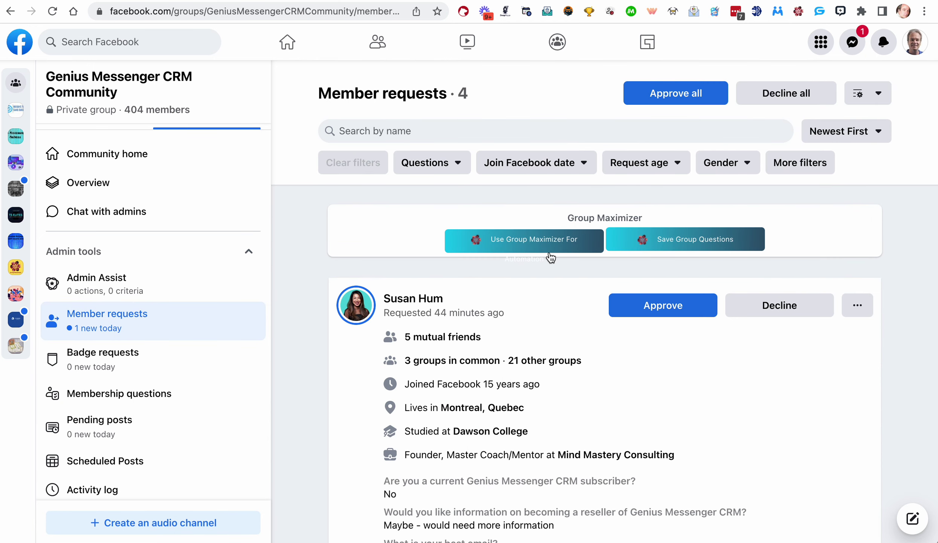
left_click(558, 250)
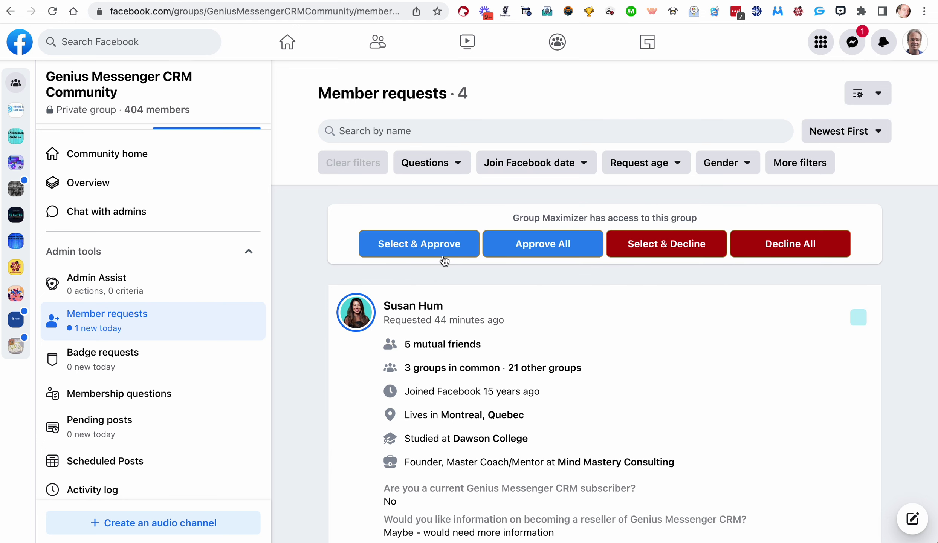
left_click(443, 251)
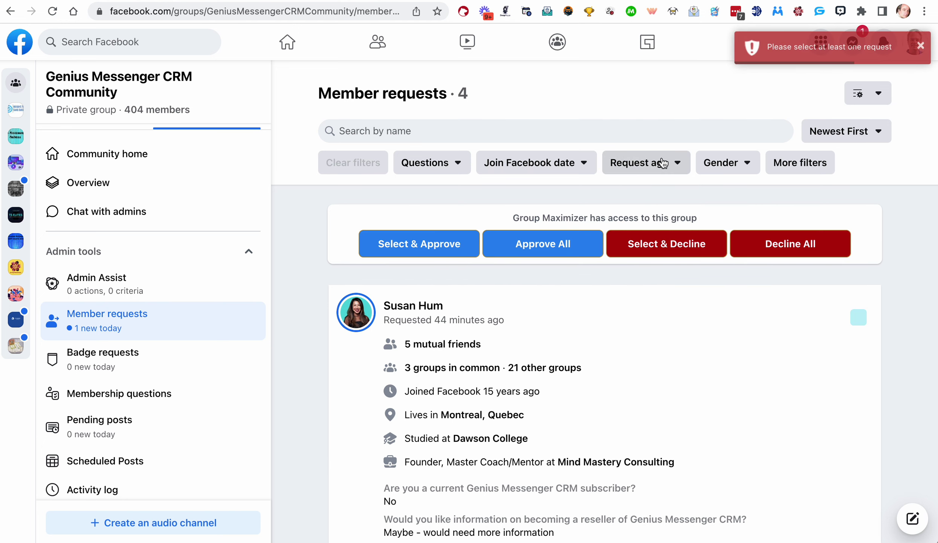
scroll(713, 330, "down", 1)
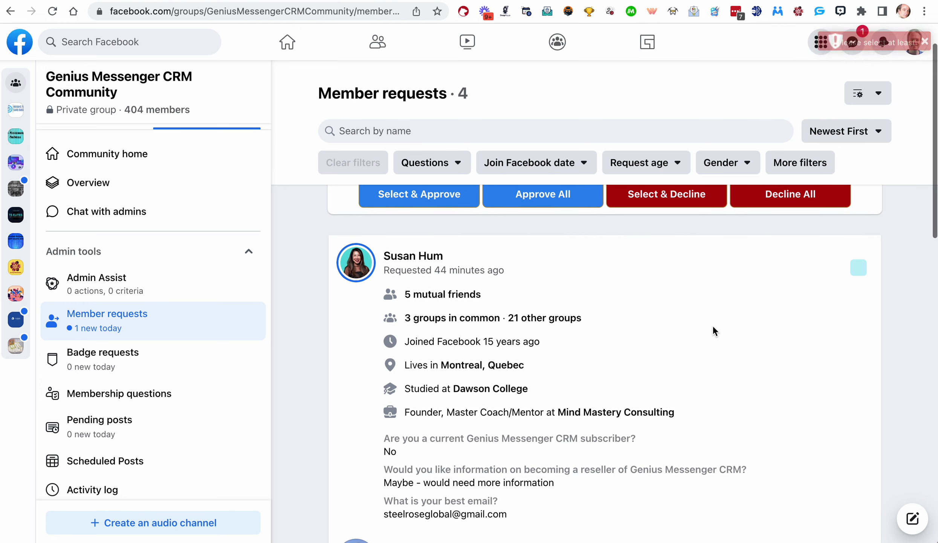
scroll(713, 331, "down", 3)
scroll(713, 325, "down", 2)
scroll(712, 324, "down", 2)
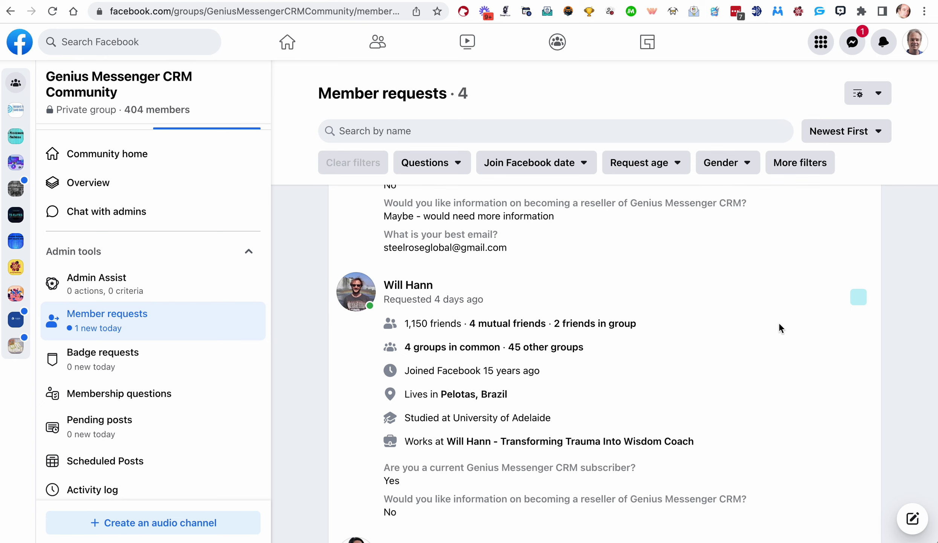
scroll(619, 468, "down", 2)
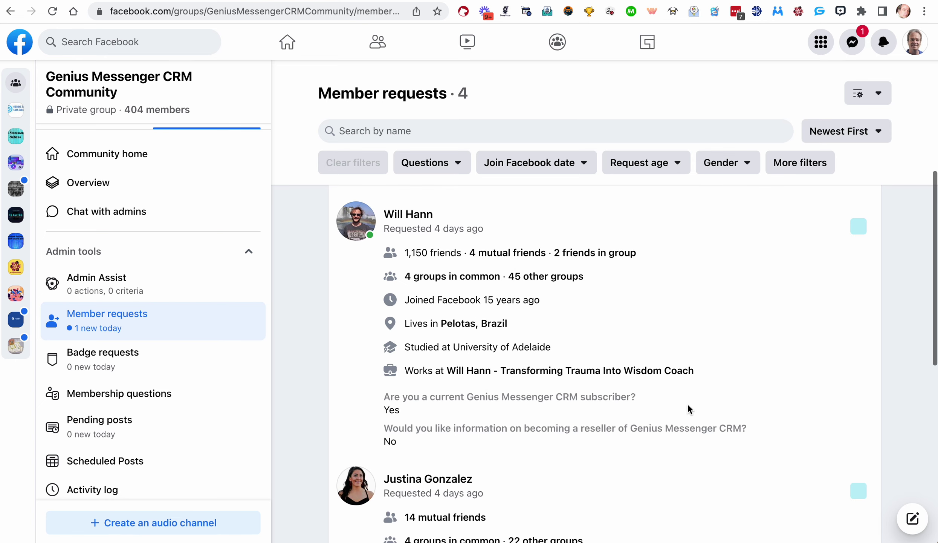
scroll(687, 404, "up", 2)
left_click(858, 287)
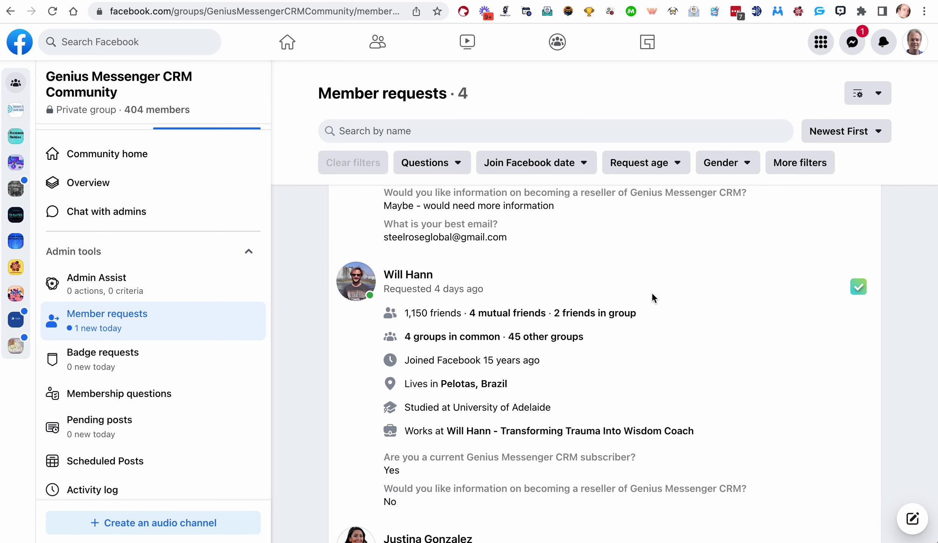
scroll(652, 298, "up", 5)
- Try the answered-questions, pre-approved, verified-email and webhook options, then close without confirming
left_click(455, 257)
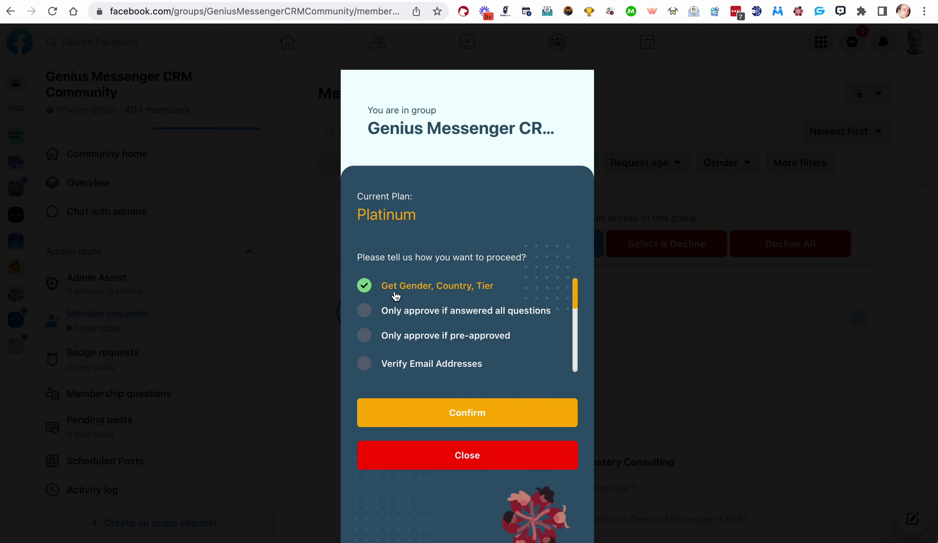
scroll(457, 305, "down", 2)
scroll(471, 303, "up", 1)
left_click(516, 299)
scroll(517, 298, "down", 1)
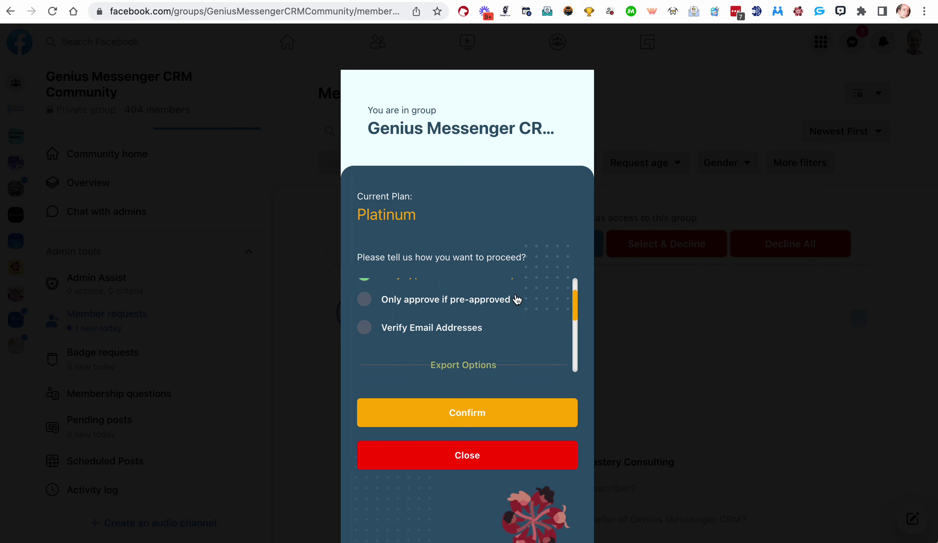
left_click(424, 305)
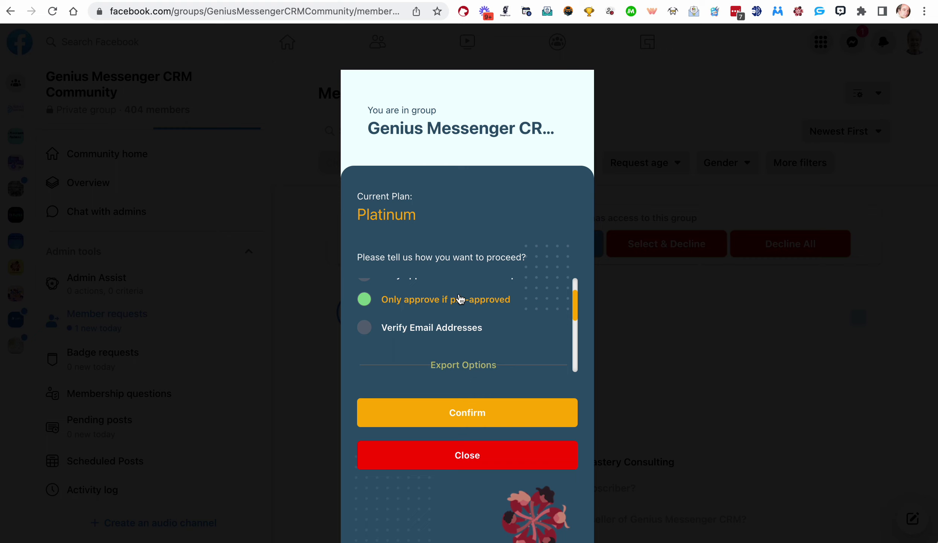
scroll(506, 298, "down", 1)
left_click(506, 298)
scroll(502, 301, "down", 2)
left_click(477, 323)
scroll(486, 323, "down", 2)
scroll(484, 356, "down", 1)
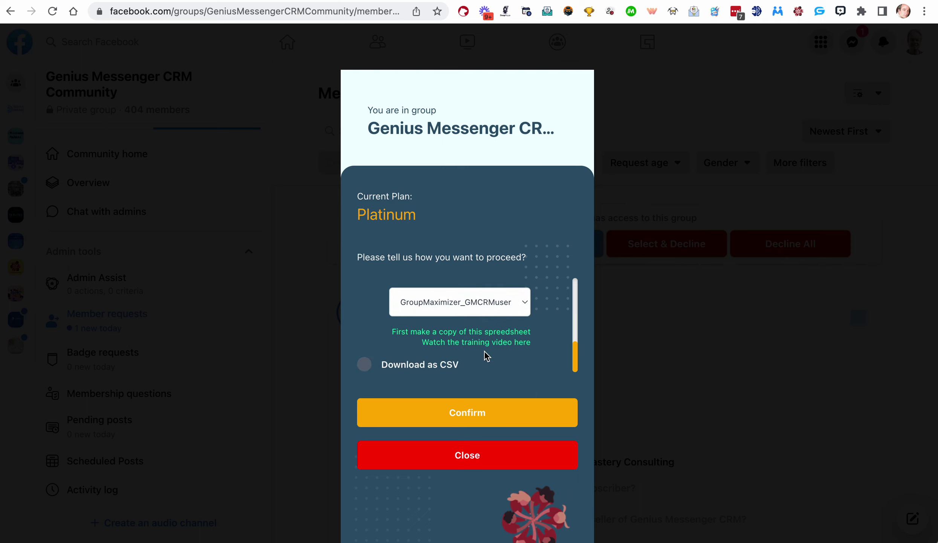
scroll(439, 339, "up", 2)
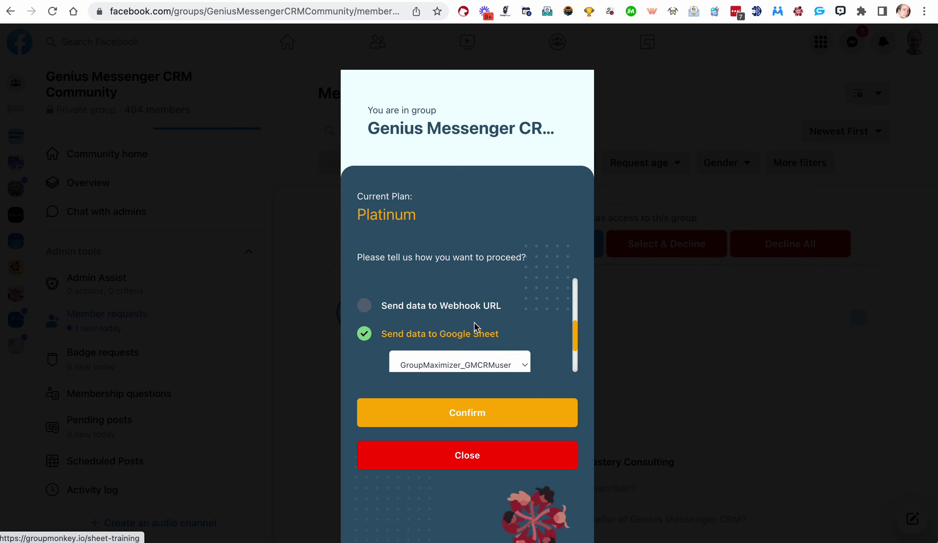
scroll(451, 337, "down", 2)
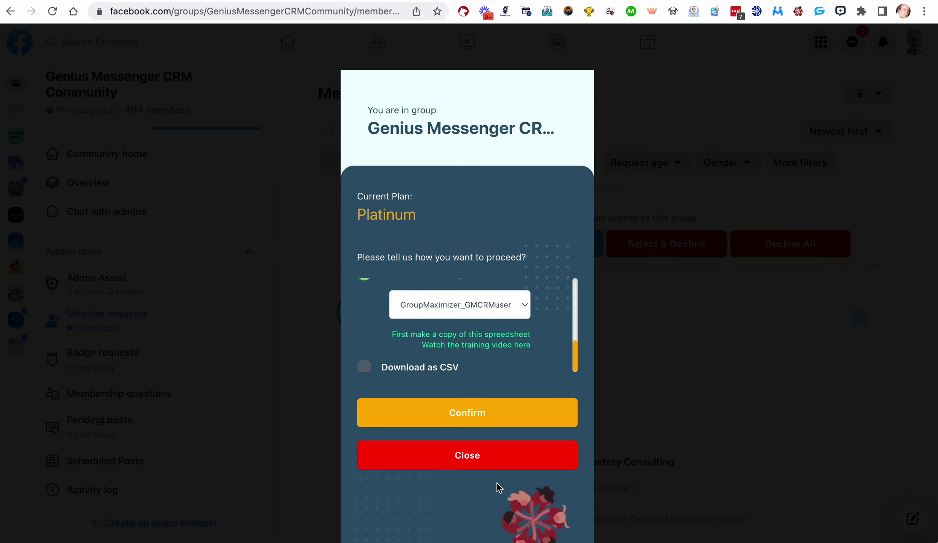
left_click(484, 467)
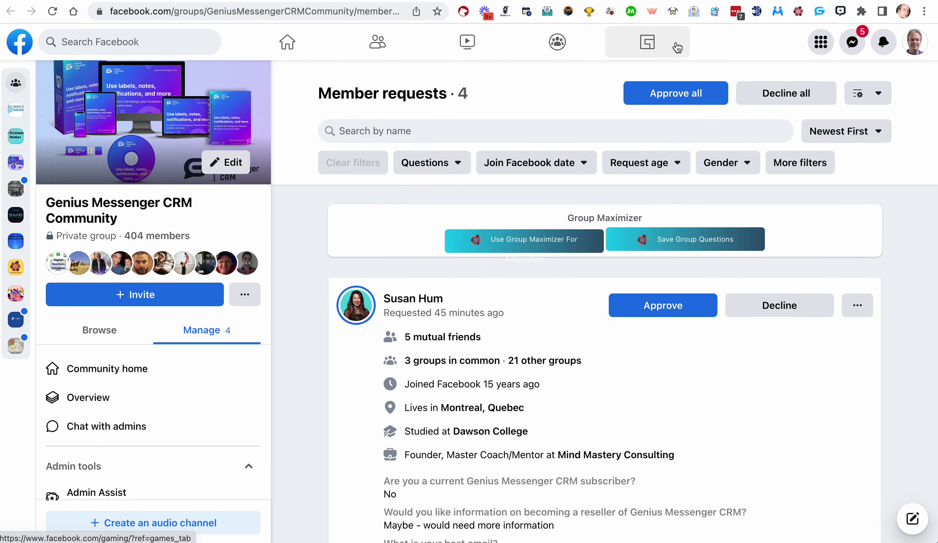
- Go to your own Facebook profile via the account menu
left_click(915, 51)
left_click(786, 78)
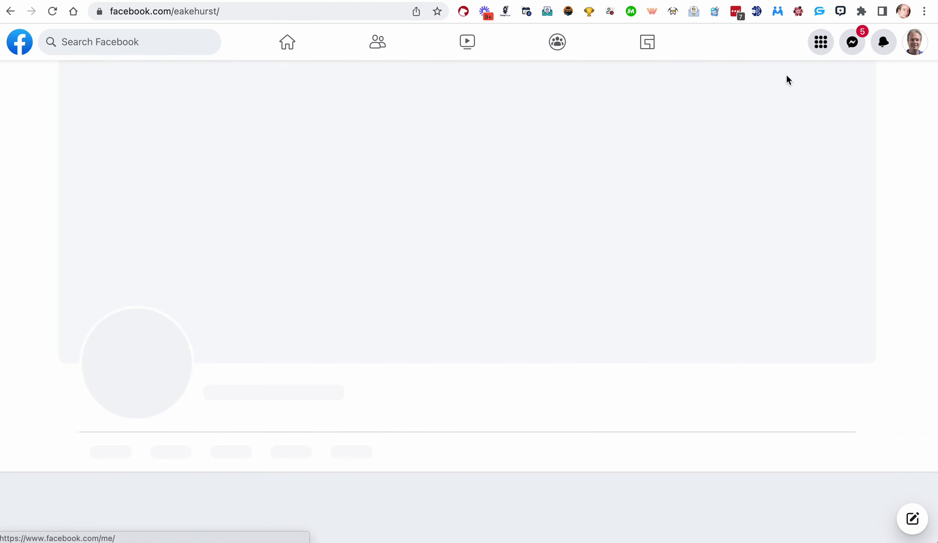